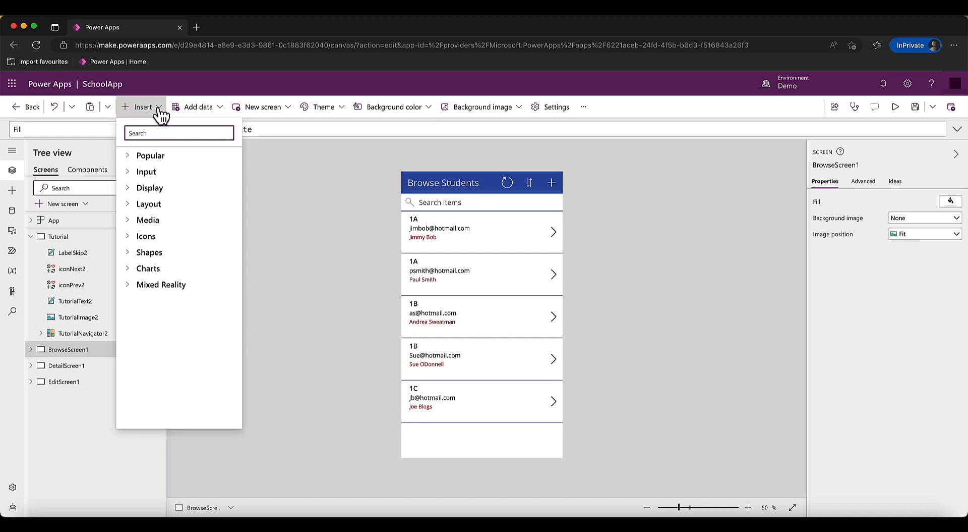
Step: Examine the insertable controls in the Popular, Input, Display, Layout and Media categories
left_click(132, 156)
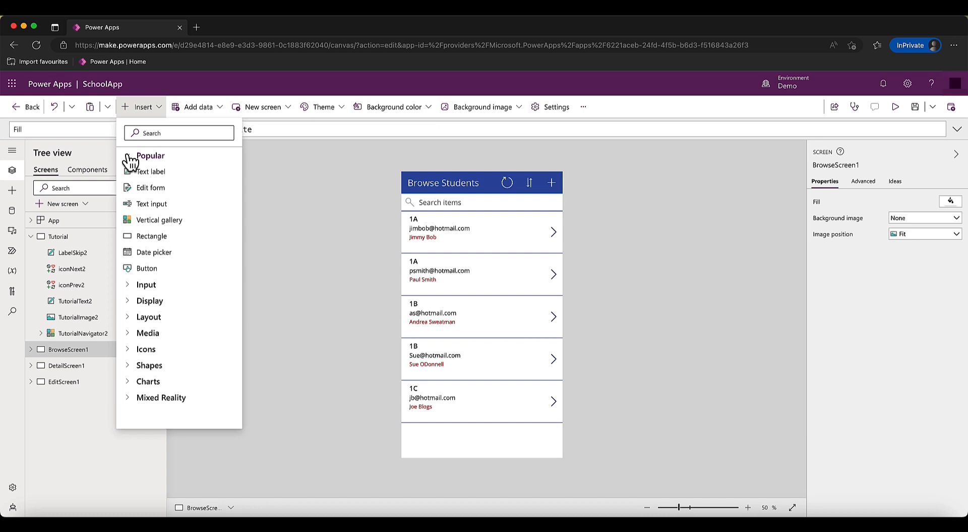
left_click(131, 158)
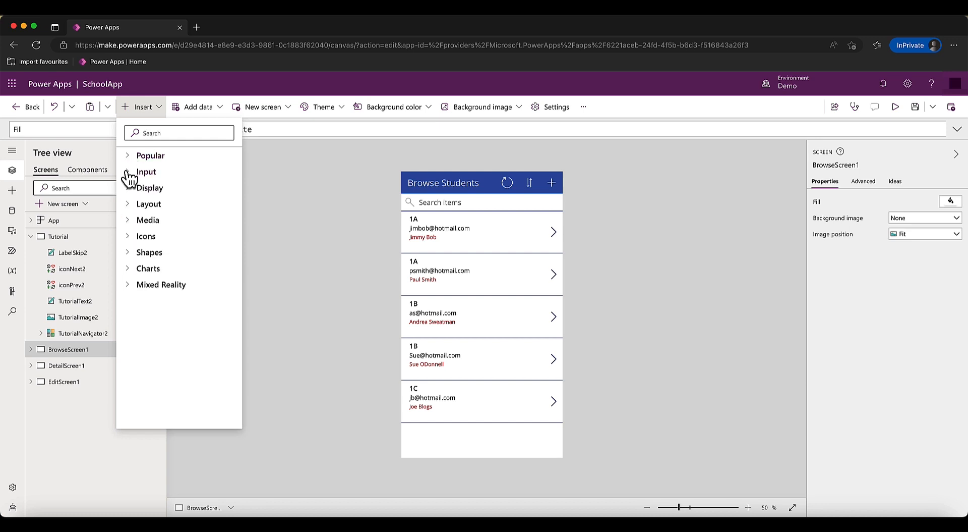
left_click(130, 174)
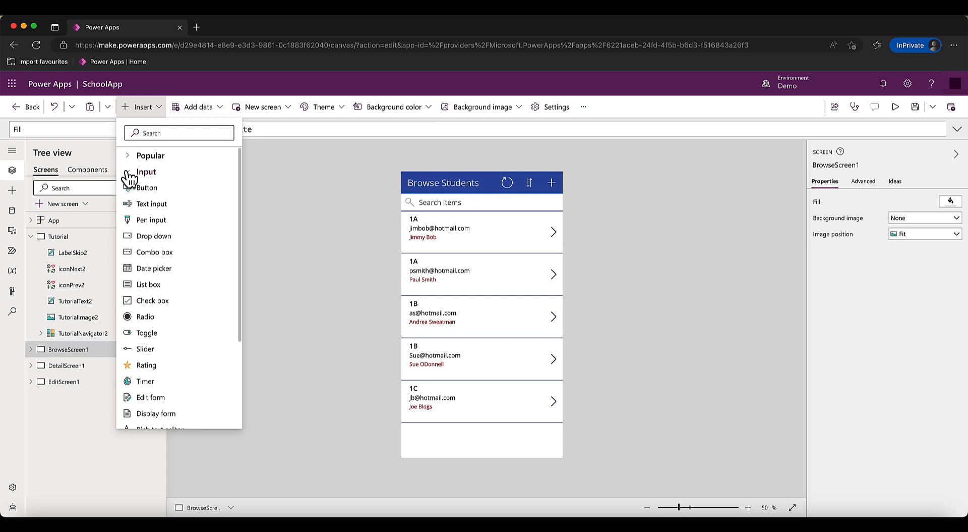
left_click(129, 174)
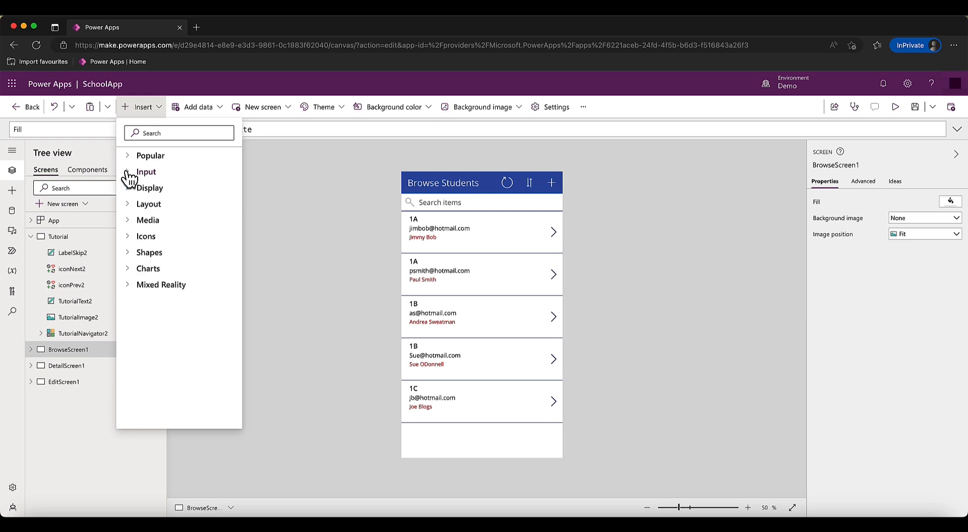
left_click(129, 191)
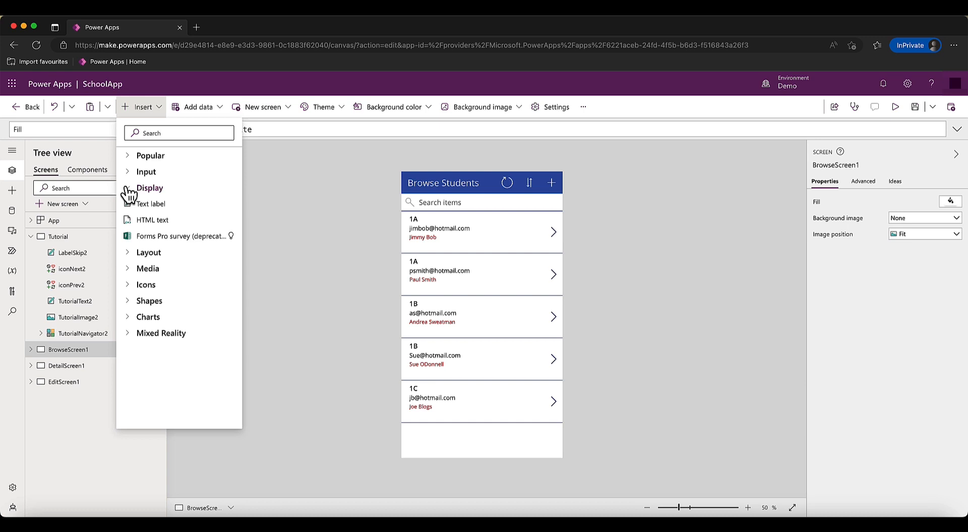
left_click(129, 191)
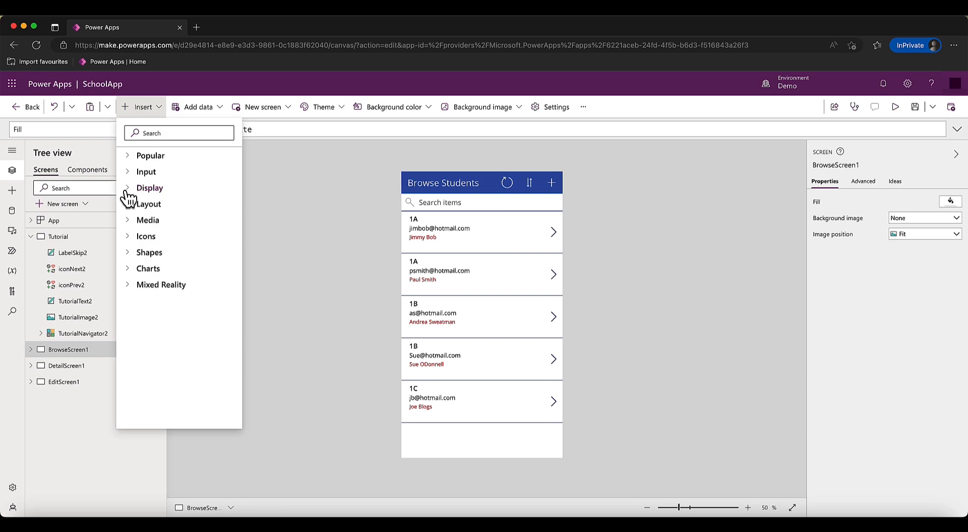
left_click(131, 206)
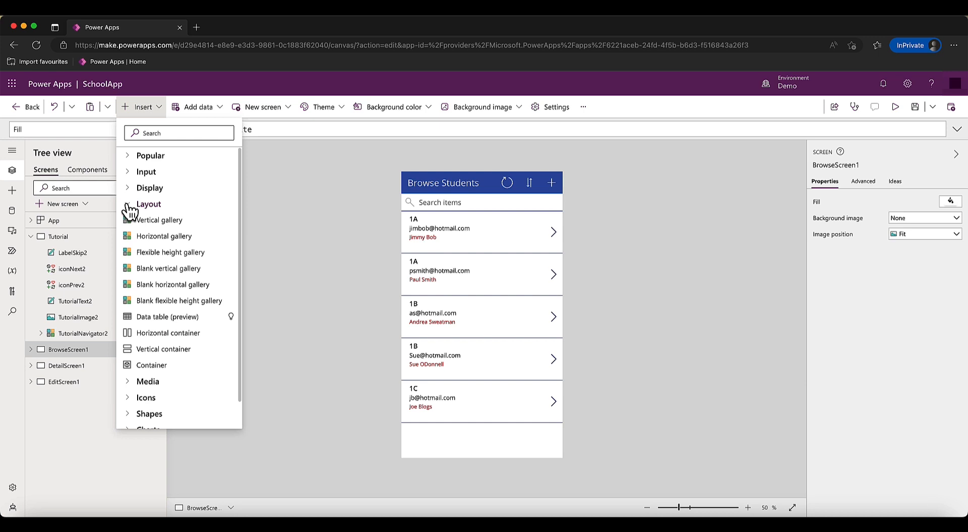
left_click(130, 206)
left_click(132, 222)
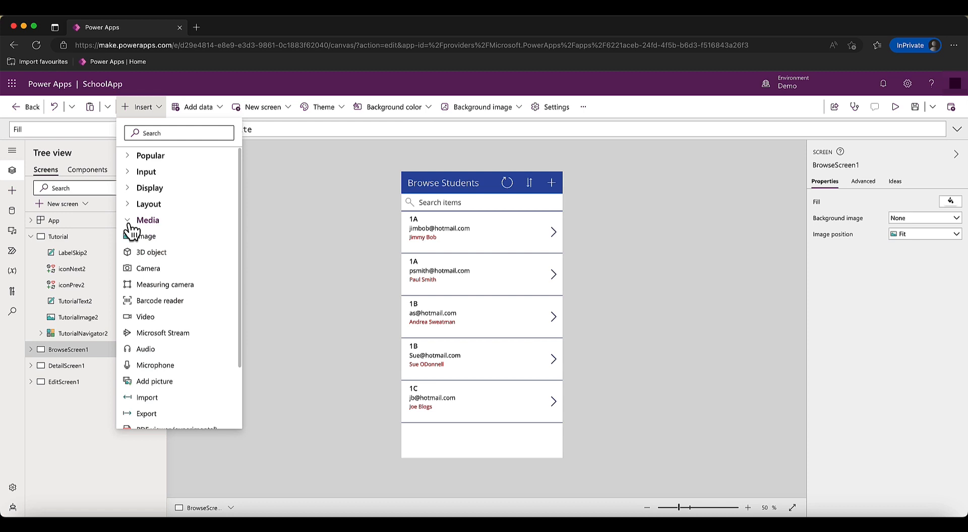
scroll(132, 230, "down", 3)
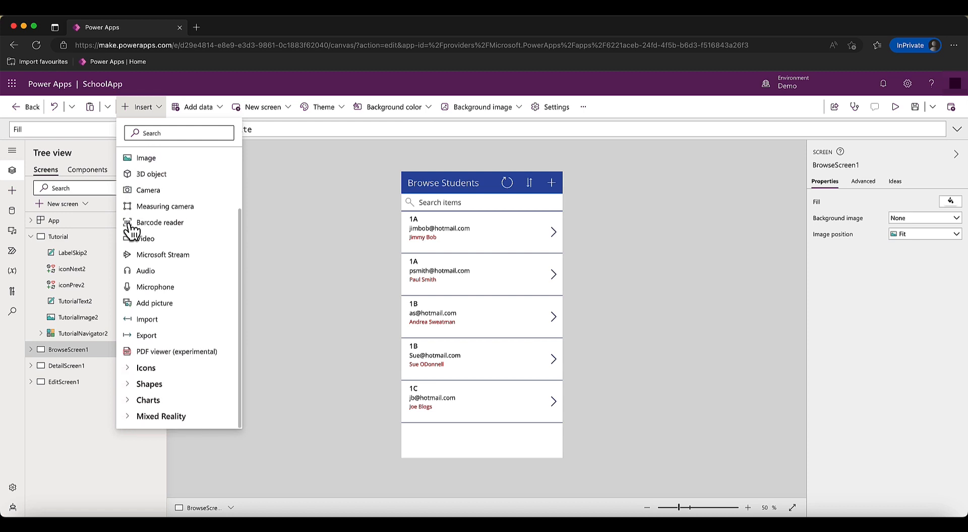
scroll(132, 230, "up", 3)
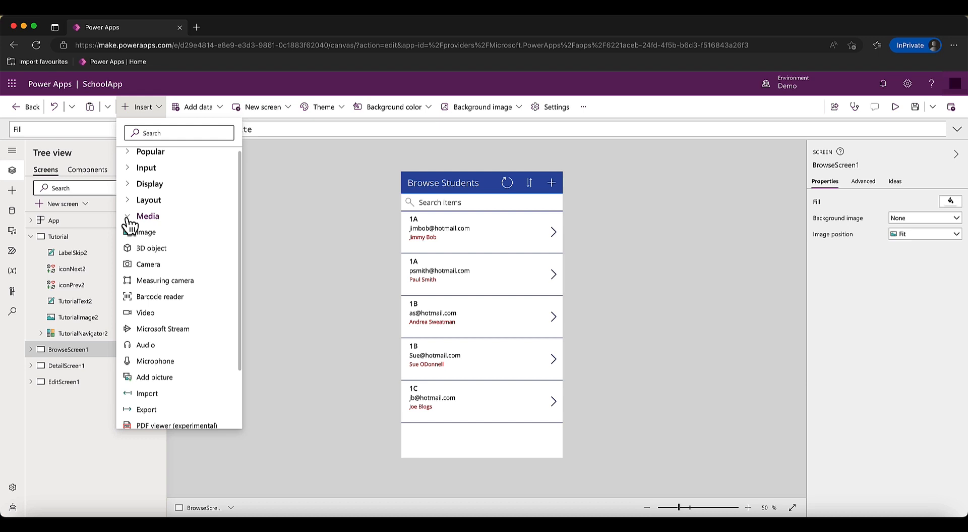
left_click(130, 220)
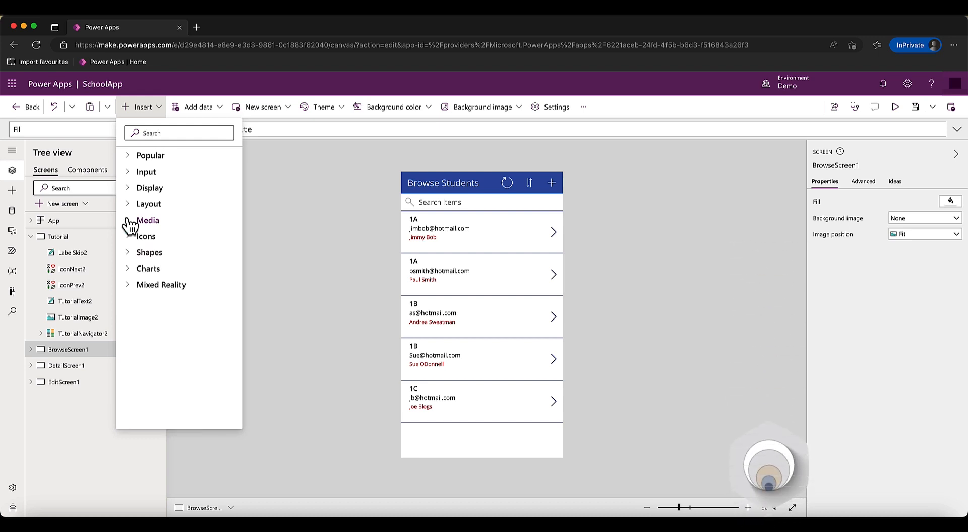
Step: Look through the full list of insertable icons in the Icons category
left_click(130, 236)
scroll(134, 244, "down", 3)
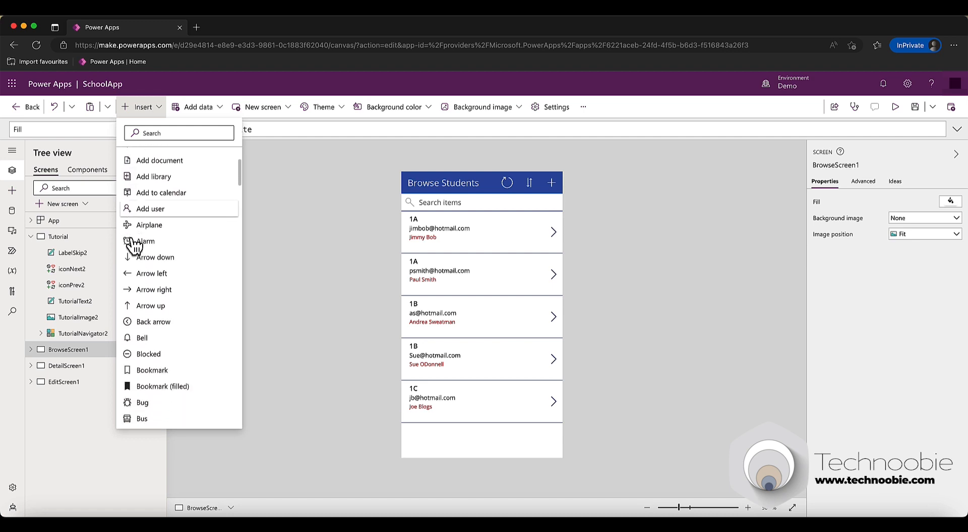
scroll(134, 246, "down", 15)
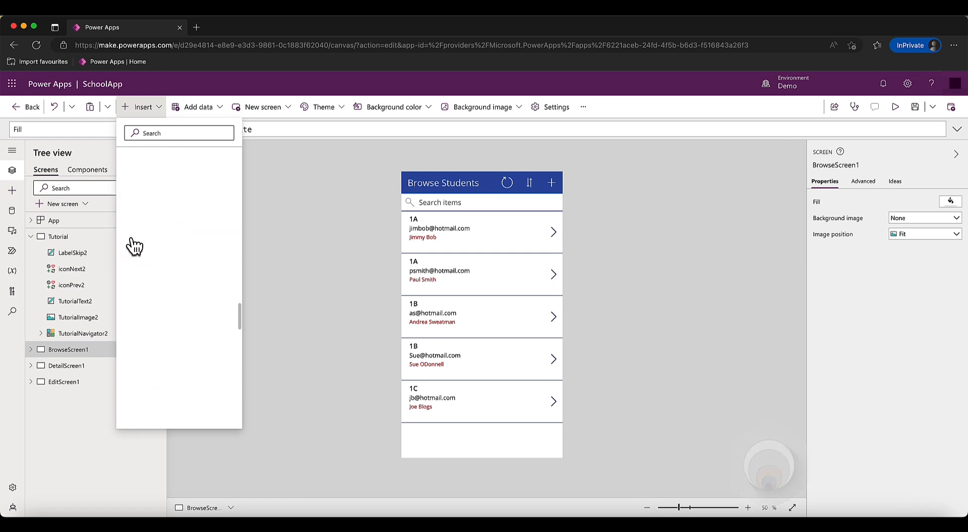
scroll(134, 245, "down", 20)
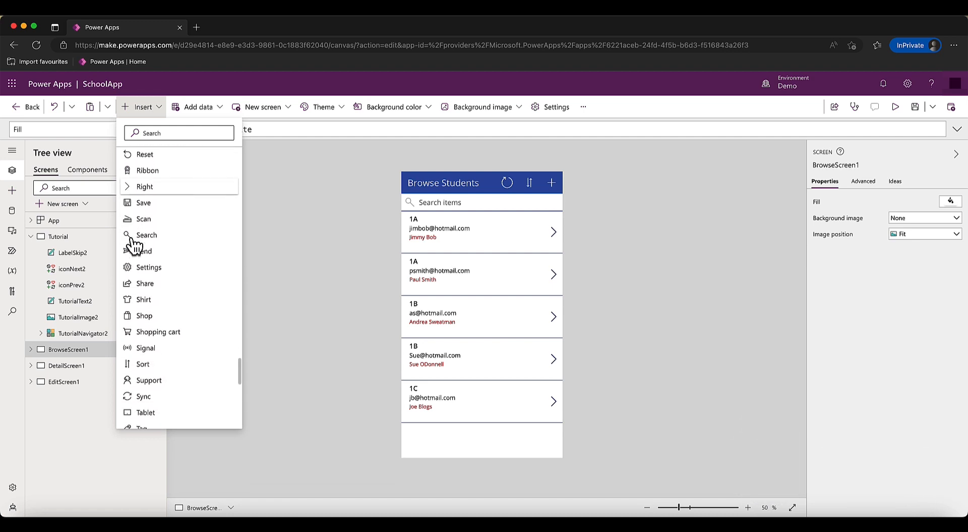
scroll(134, 246, "down", 8)
scroll(135, 246, "up", 20)
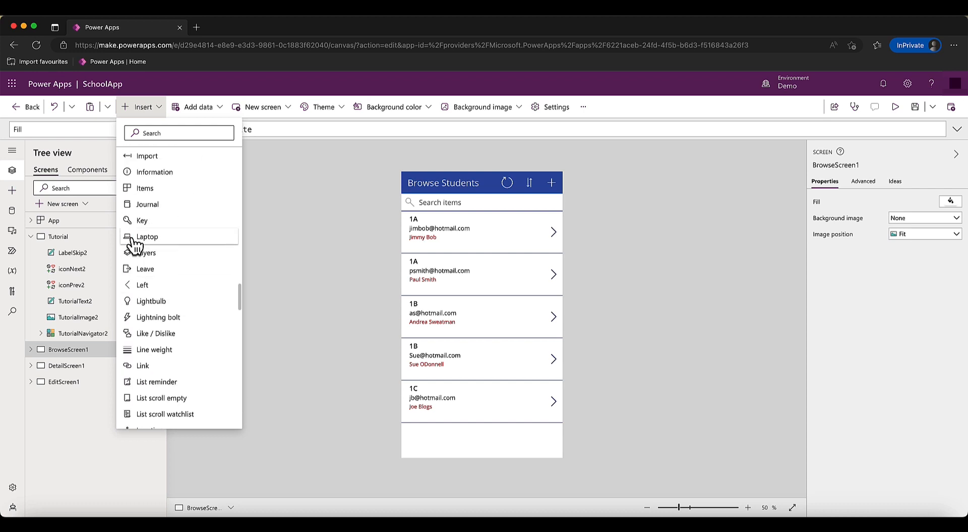
scroll(134, 246, "up", 20)
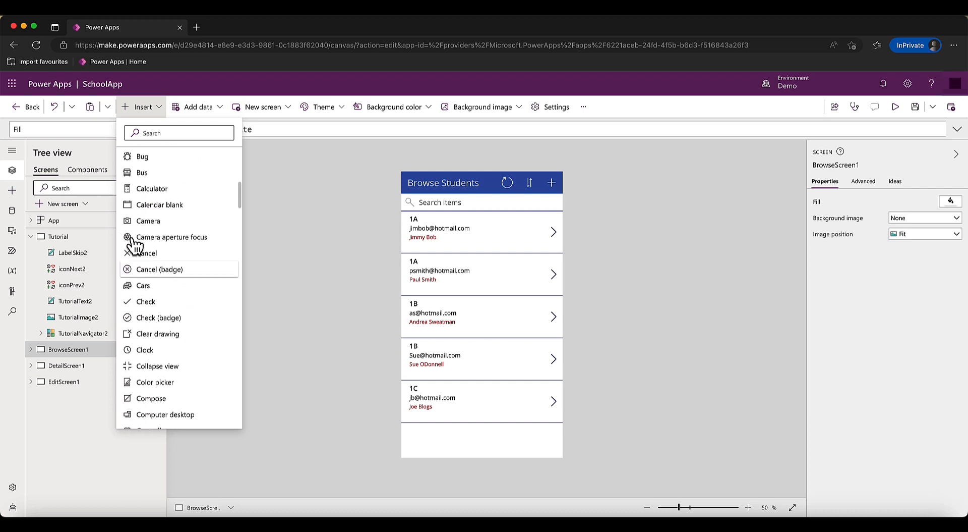
scroll(134, 246, "up", 15)
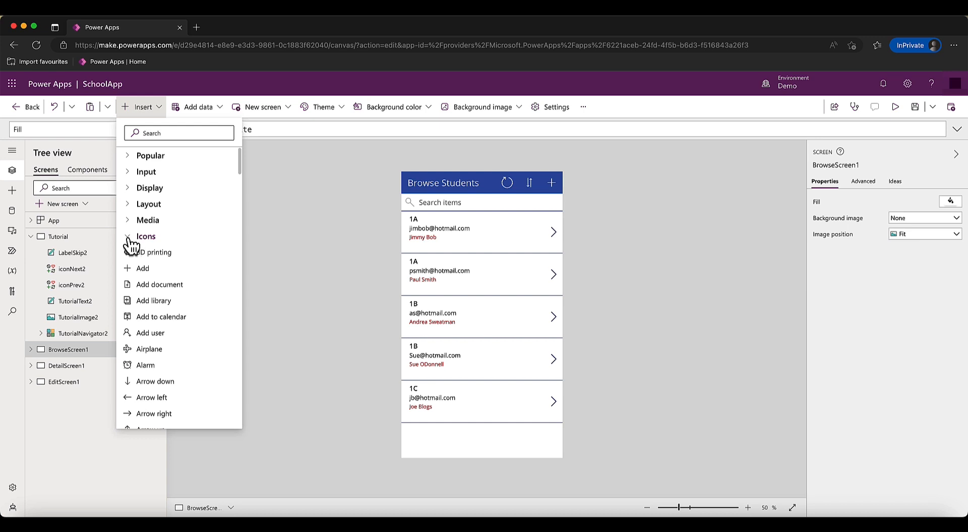
left_click(132, 239)
Step: Examine the insertable controls in the Shapes, Charts and Mixed Reality categories
left_click(130, 253)
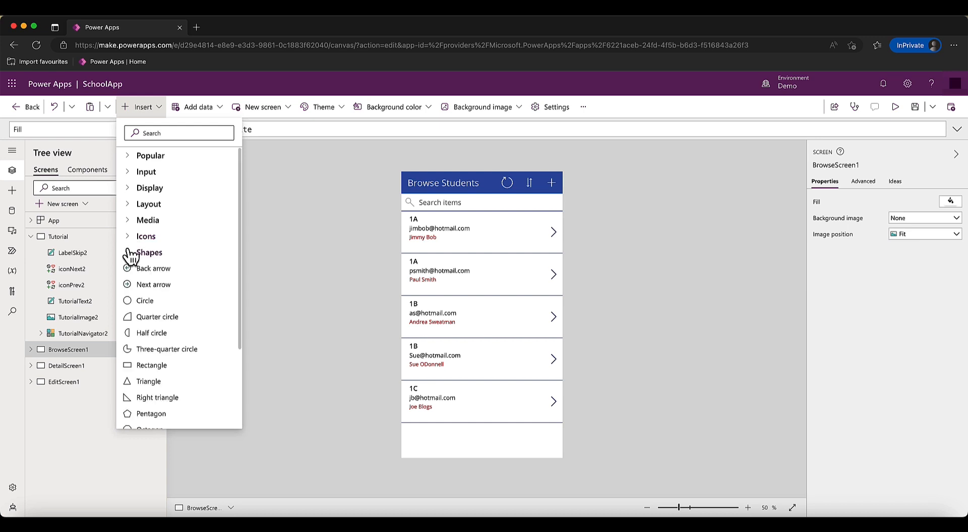
scroll(132, 258, "down", 3)
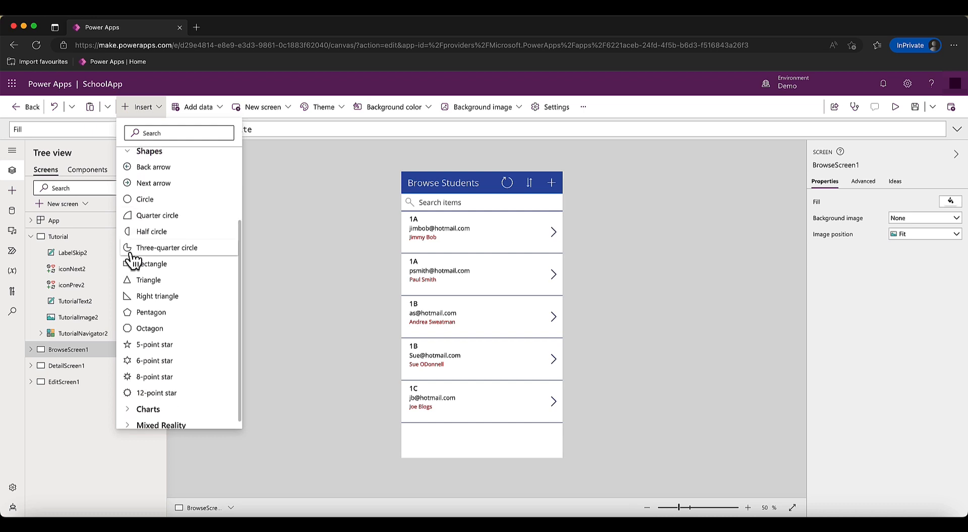
scroll(132, 257, "up", 3)
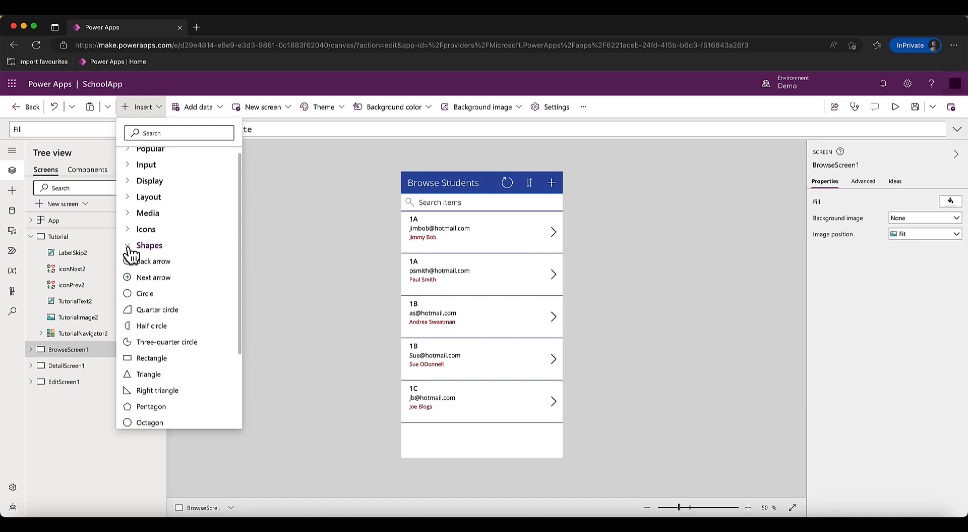
left_click(129, 247)
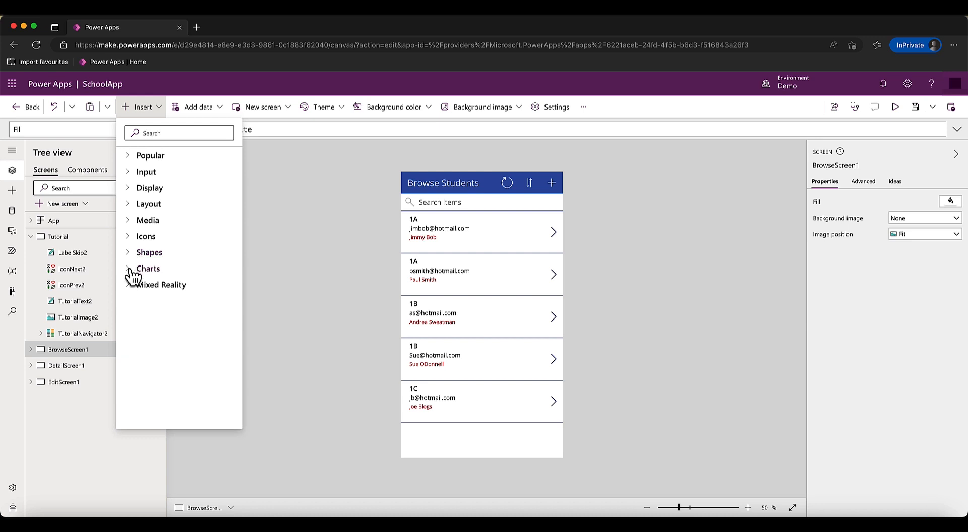
left_click(130, 269)
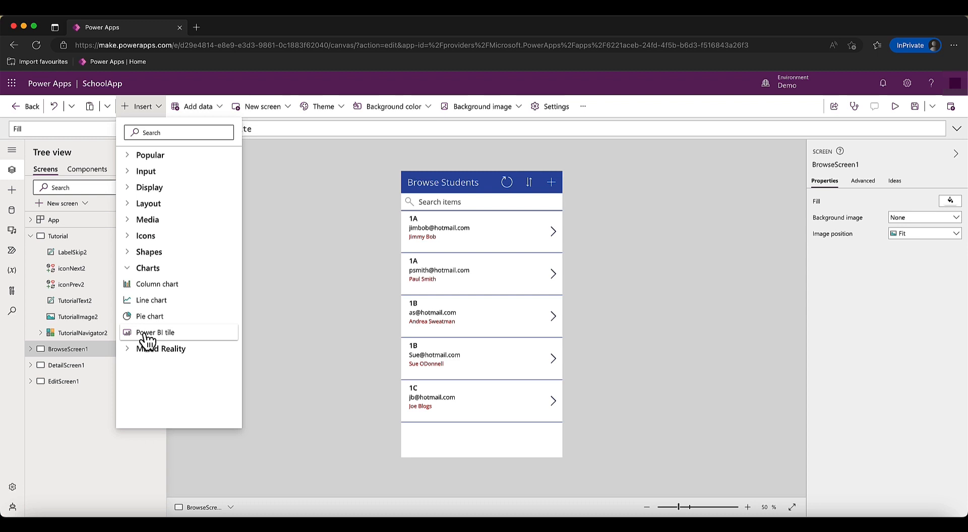
left_click(129, 270)
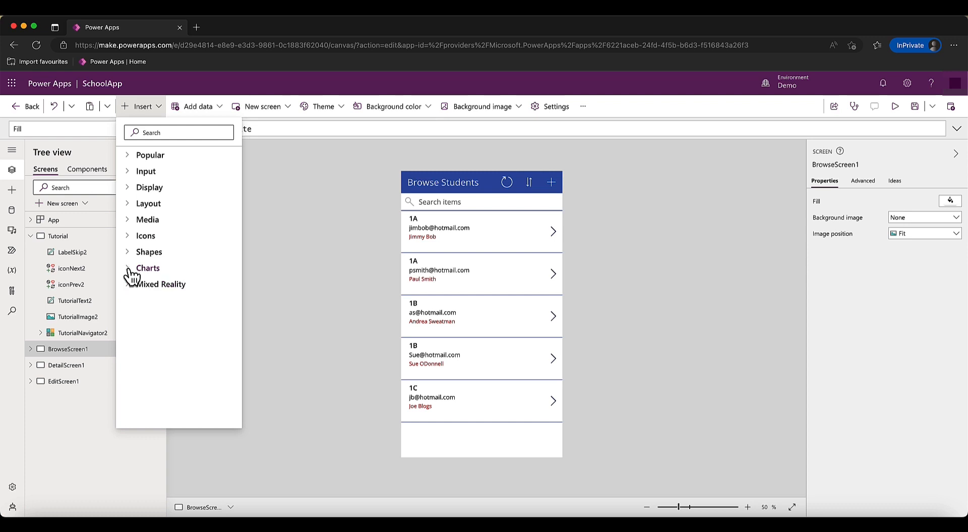
left_click(131, 285)
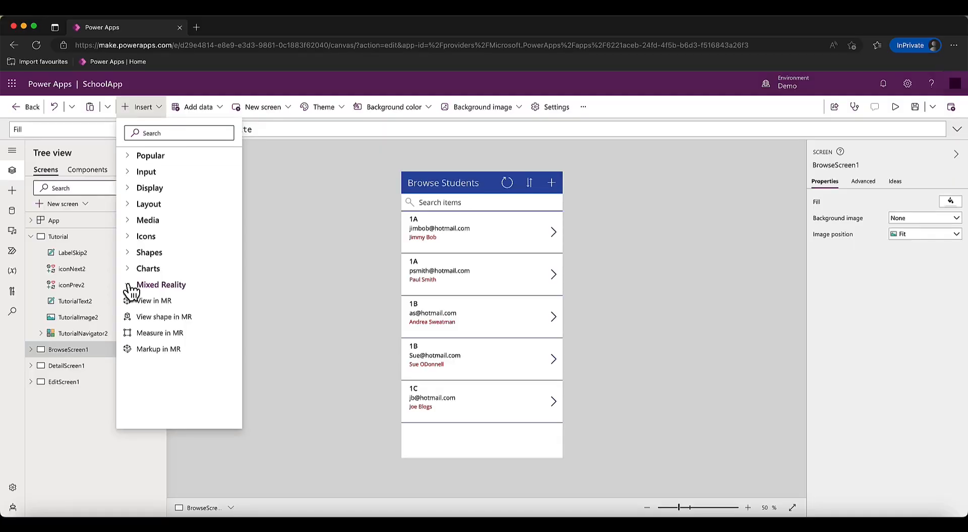
left_click(132, 286)
Step: Place a Question mark icon in the blue header between the Browse Students title and the refresh icon, at about X 312, Y 12
left_click(130, 236)
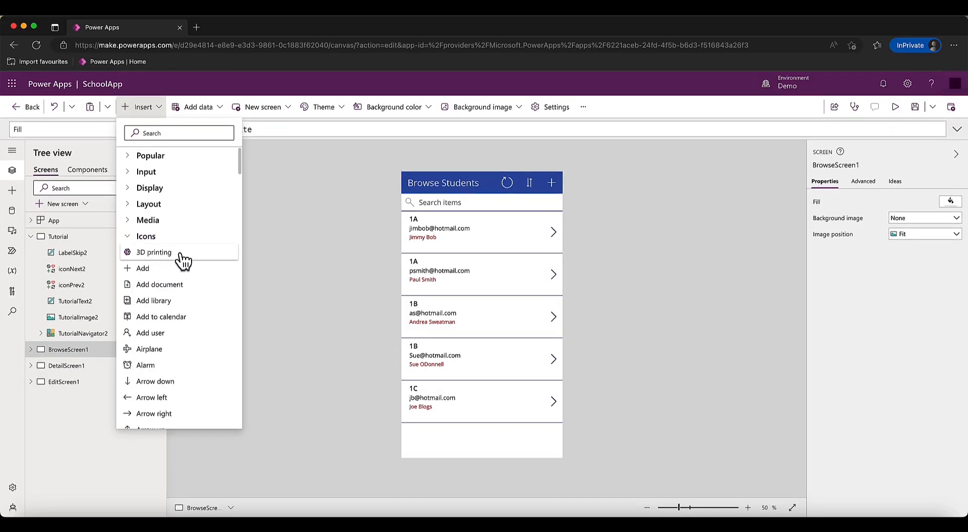
scroll(184, 262, "down", 20)
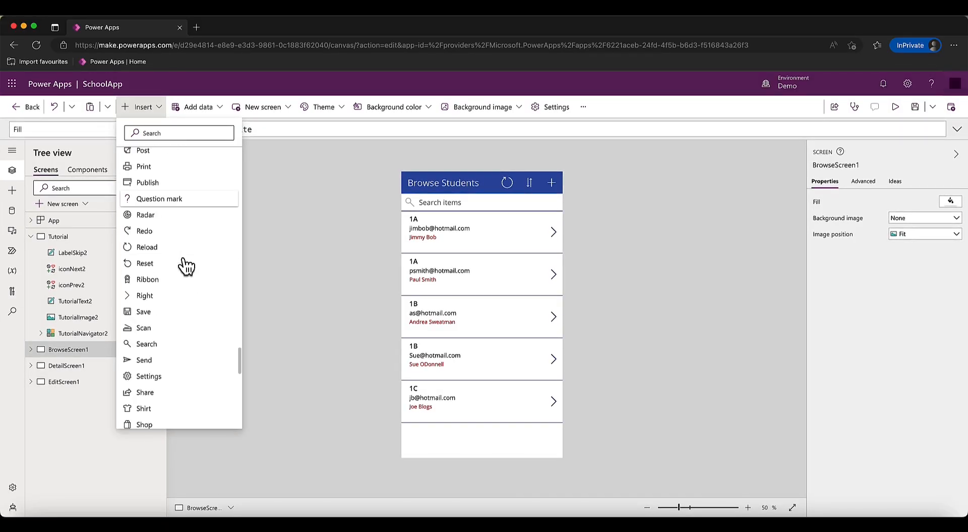
scroll(187, 266, "up", 3)
left_click_drag(154, 275, 488, 183)
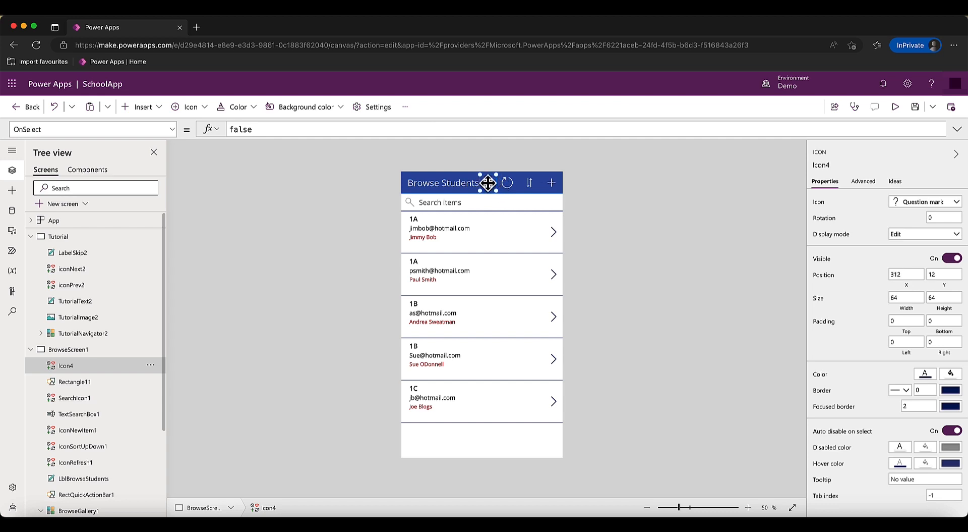
Step: Search the insertable controls for "question", place a second Question mark icon in the first gallery row, and delete it
left_click(146, 107)
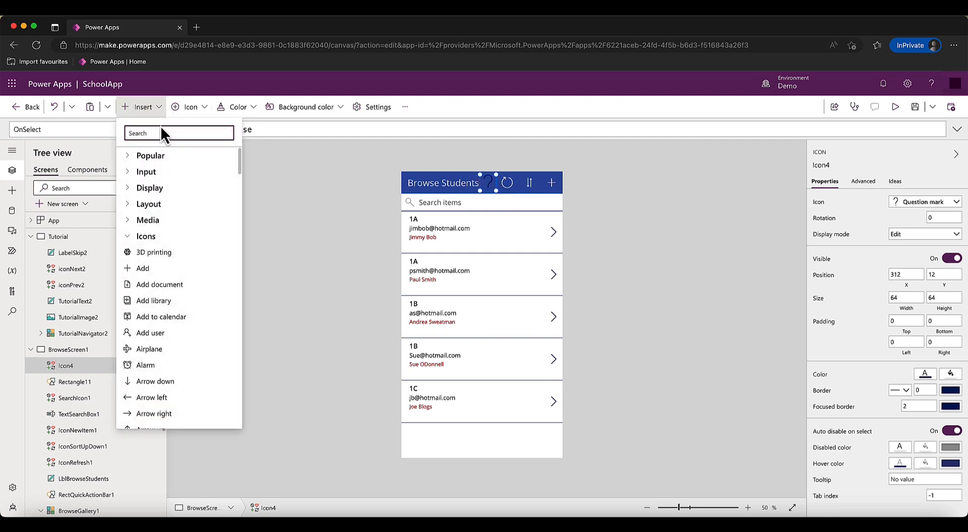
type("question")
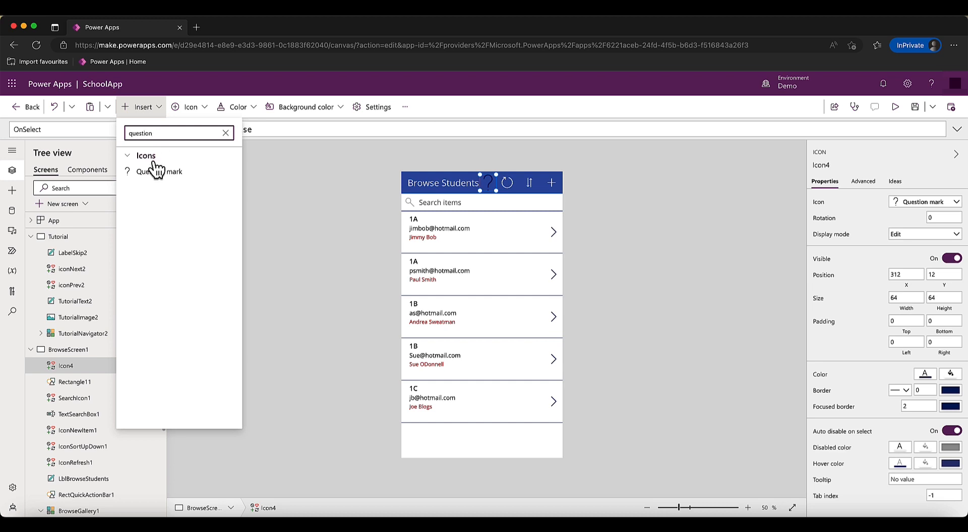
left_click_drag(157, 171, 503, 232)
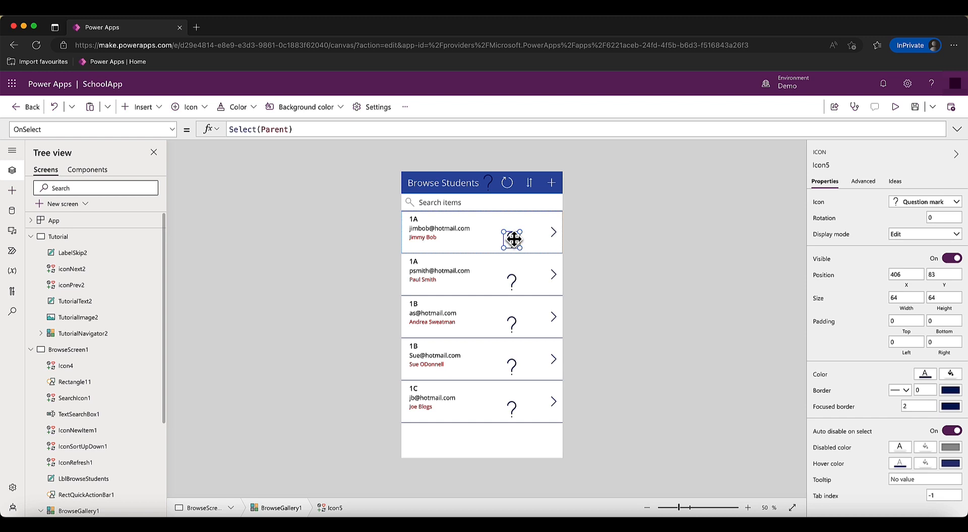
key("Delete")
Step: Set the header question mark icon's color to white and shrink the icon slightly
left_click(487, 181)
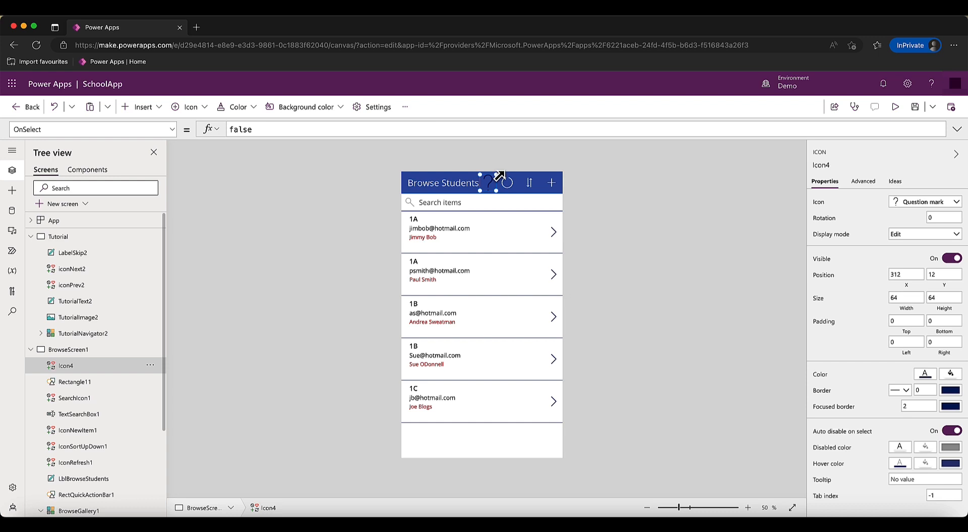
left_click(925, 375)
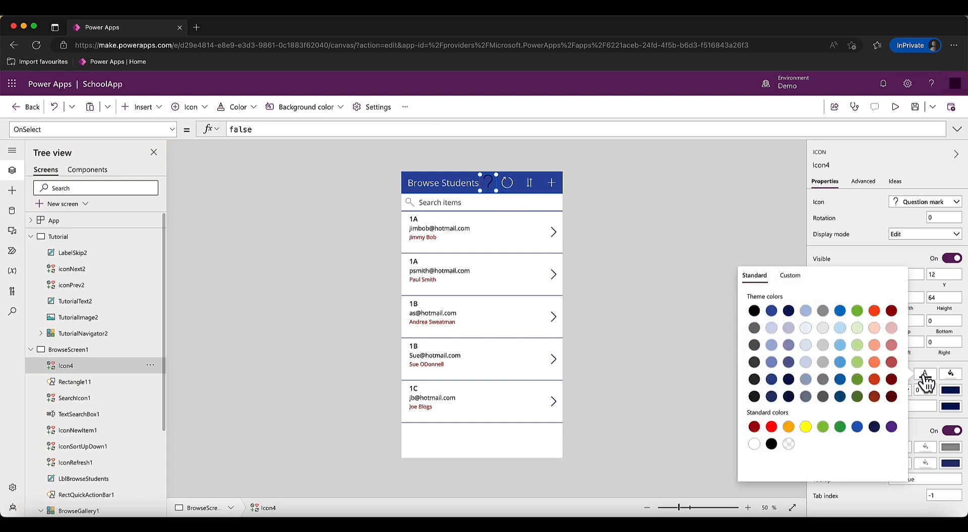
left_click(754, 443)
left_click_drag(498, 175, 493, 181)
left_click(649, 199)
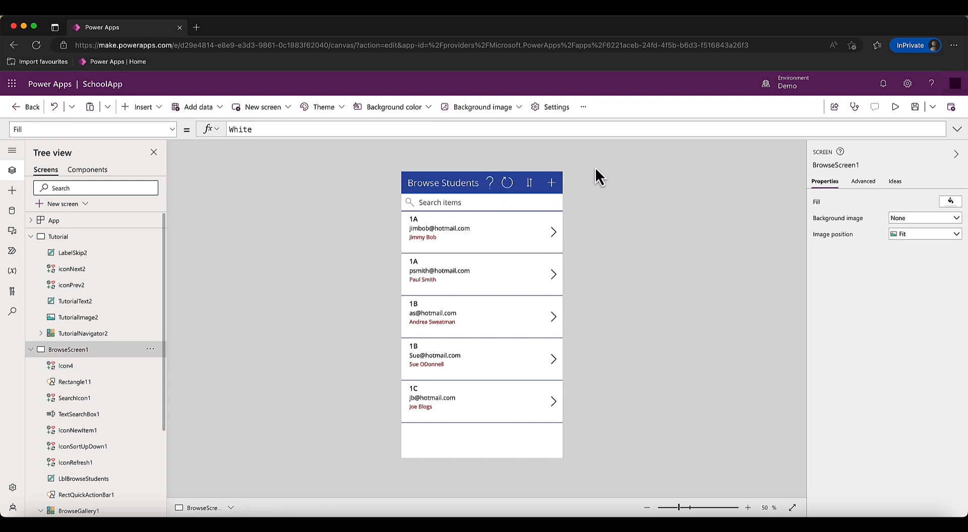
Step: Delete the sort icon from the Browse Students header
left_click(528, 183)
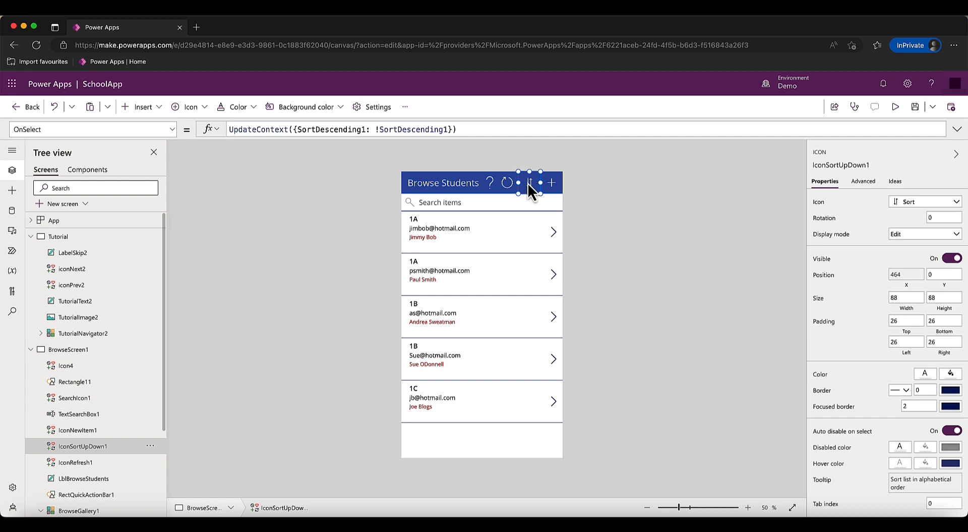
key("Delete")
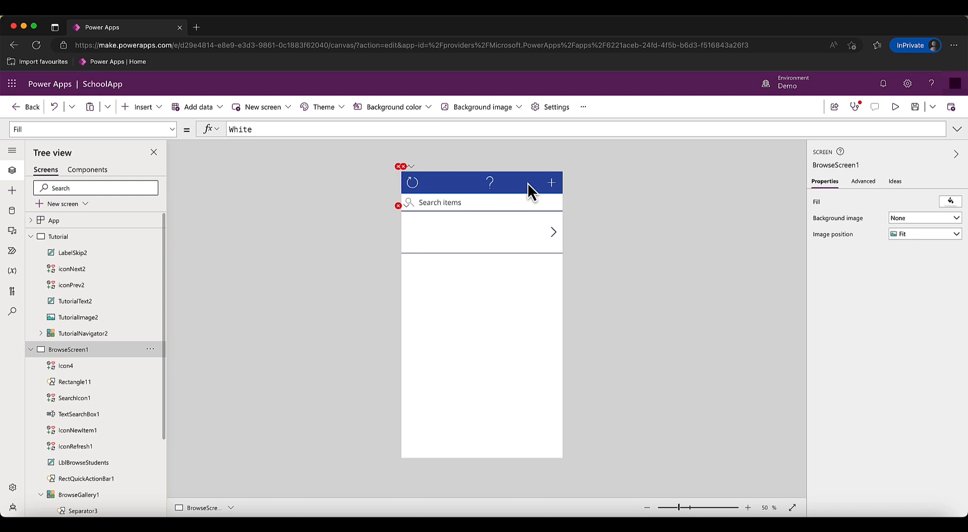
Step: Undo the sort icon's deletion and instead hide that icon in the Browse Students header by turning its Visible property off
key("super+z")
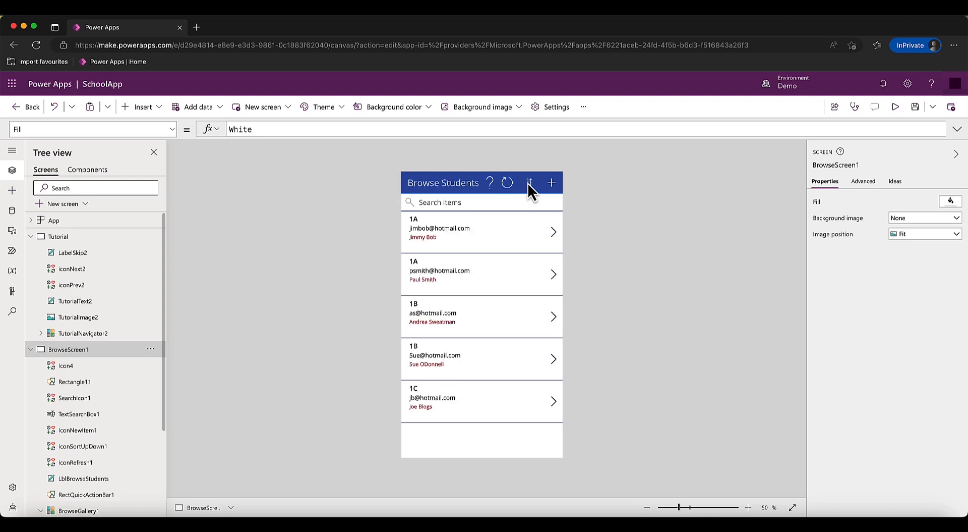
left_click(527, 183)
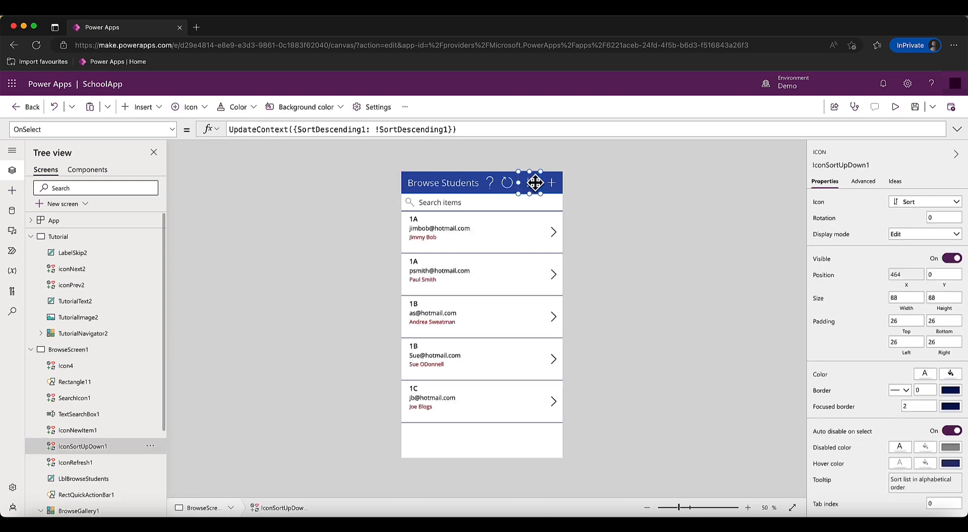
left_click(951, 262)
left_click(629, 195)
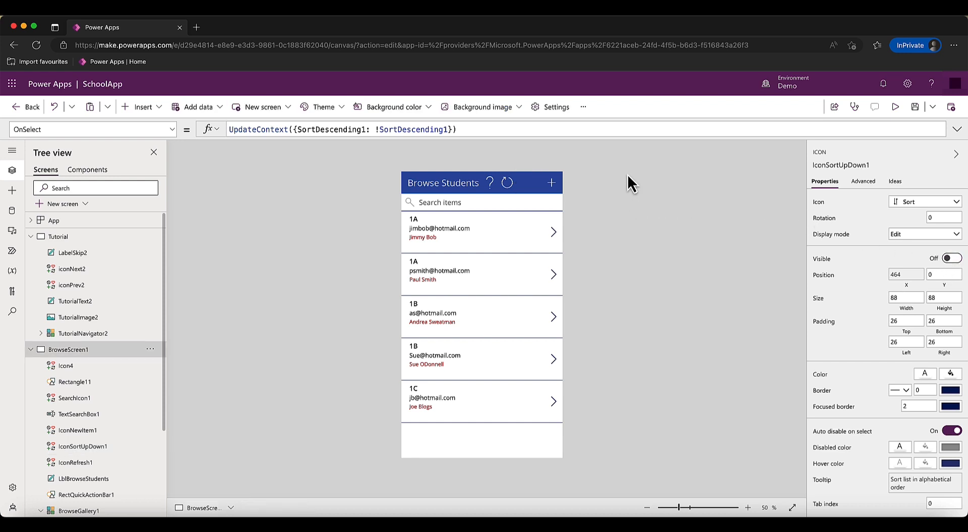
Step: Move the header question mark icon between the refresh and plus icons, at about X 483, Y 19, and rename it tutorial_nav
left_click(490, 181)
left_click_drag(492, 181, 529, 180)
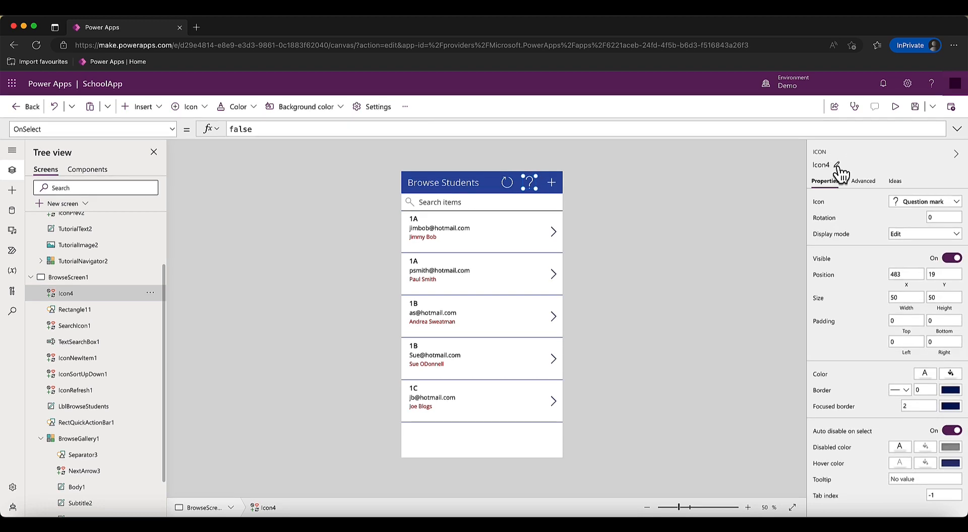
left_click(838, 165)
type("tutorial")
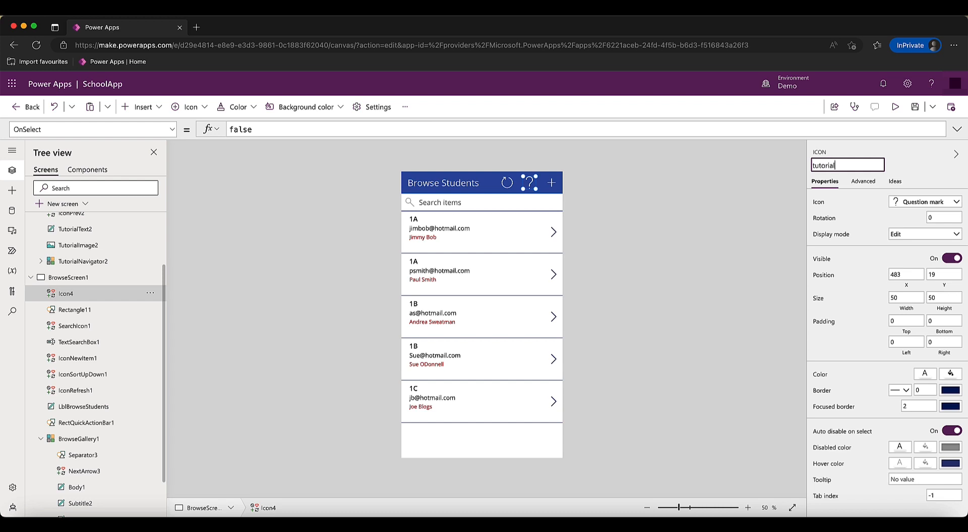
type("_nav")
key("Return")
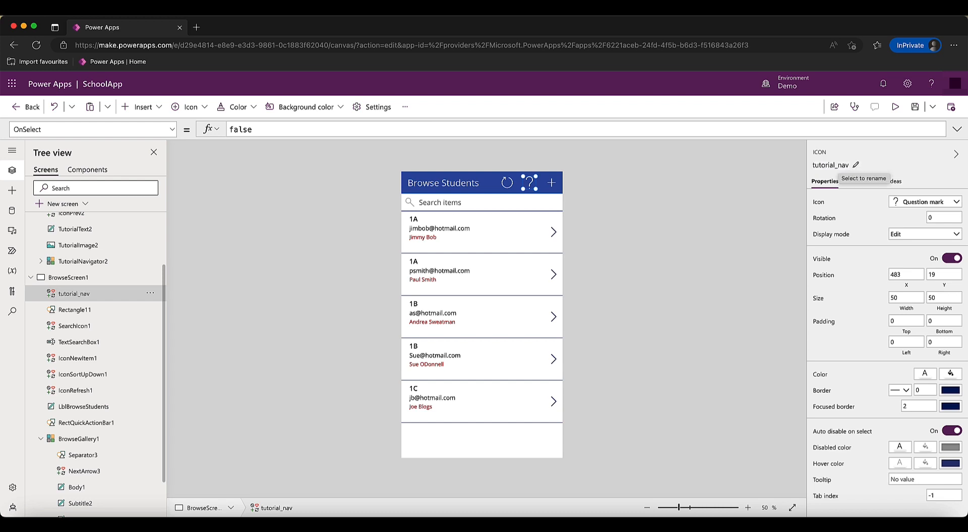